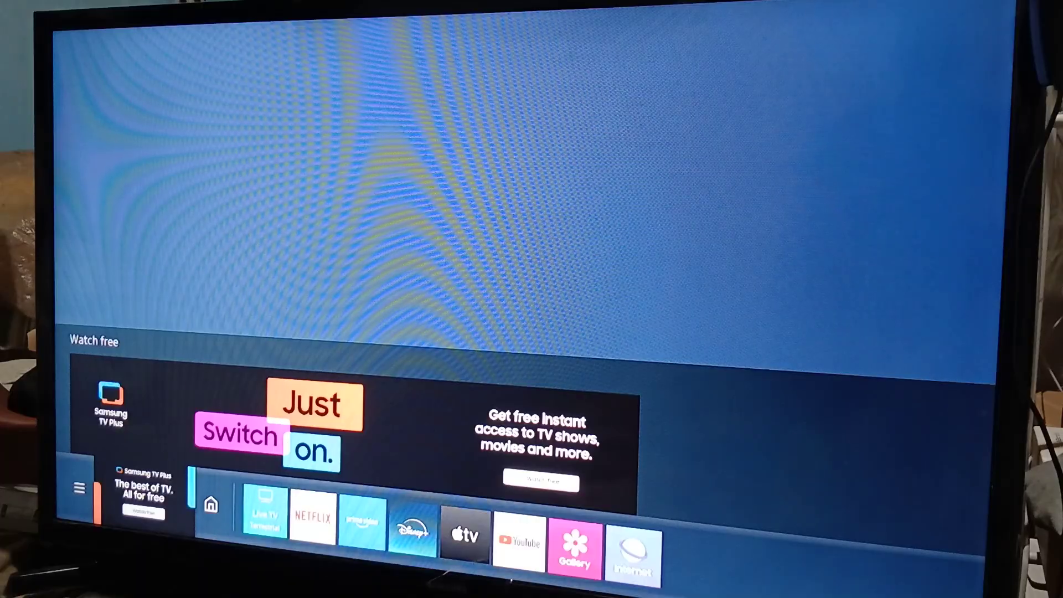
- Go to the apps search and begin spelling 'emby' on the on-screen keyboard
key(Left)
key(Left)
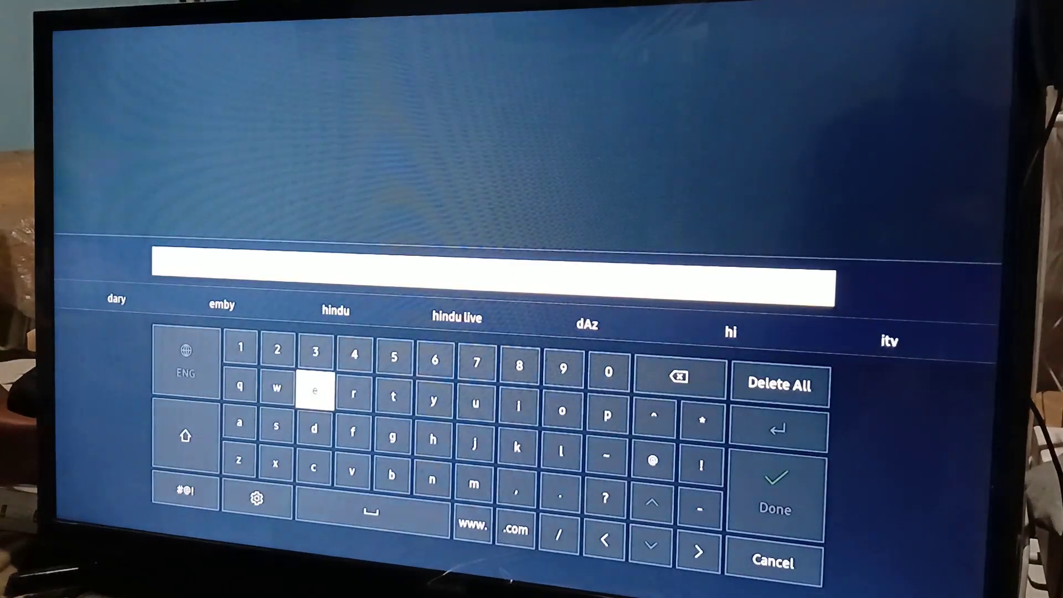
key(Return)
key(Down)
key(Down)
key(Right)
key(Right)
key(Right)
key(Right)
- Finish entering 'emby' and move up to the Emby search suggestion
key(Return)
key(Left)
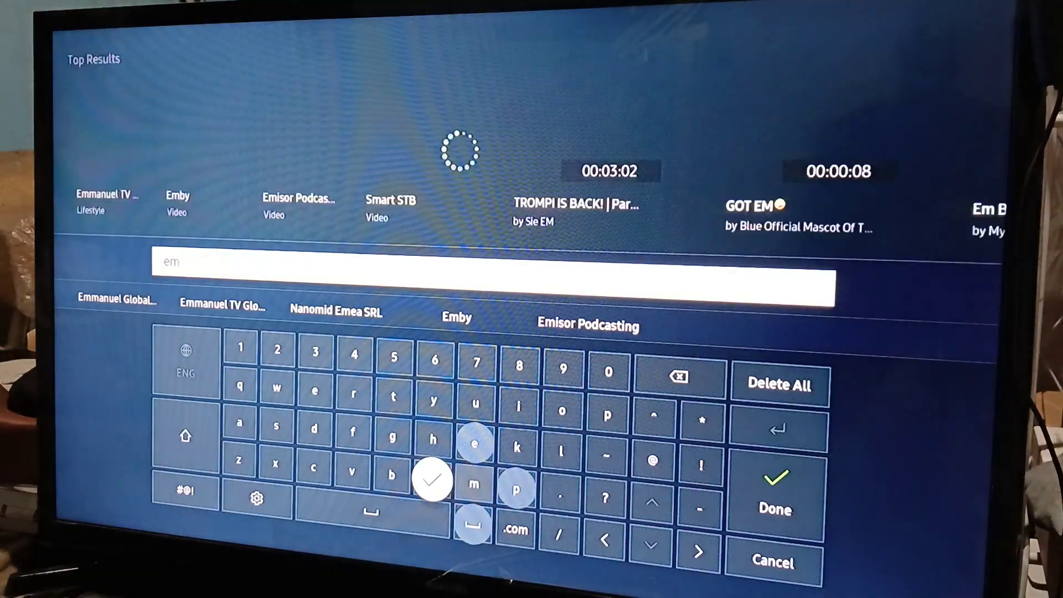
key(Left)
key(Return)
key(Up)
key(Up)
key(Right)
key(Return)
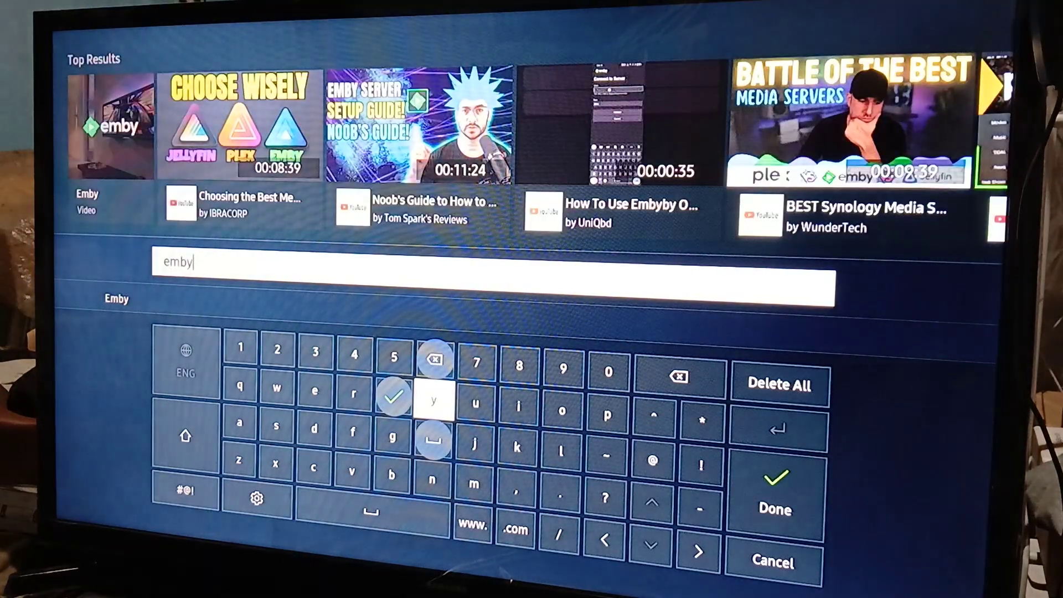
key(Up)
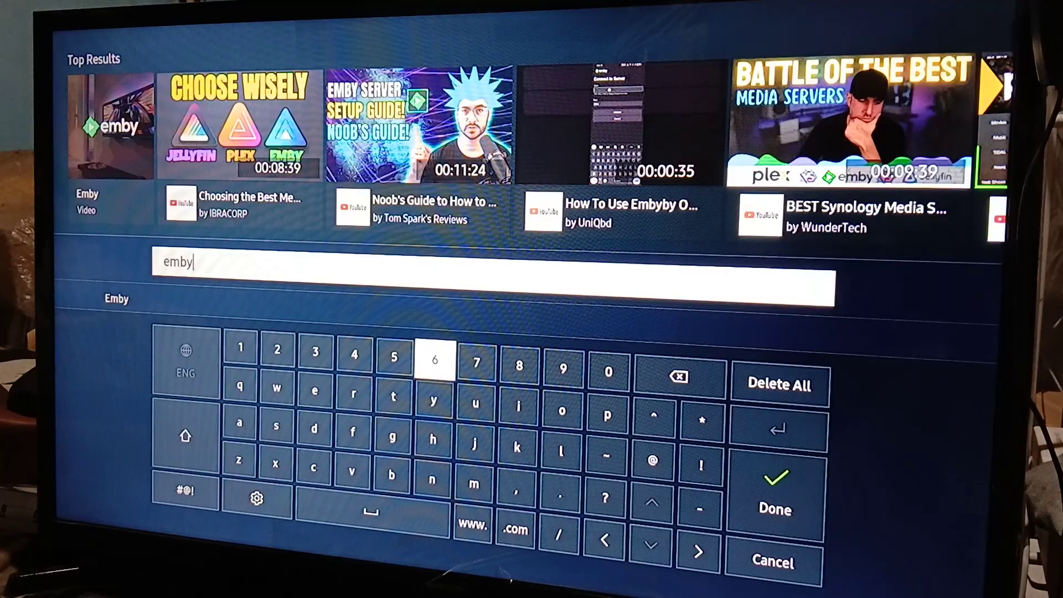
key(Up)
key(Up)
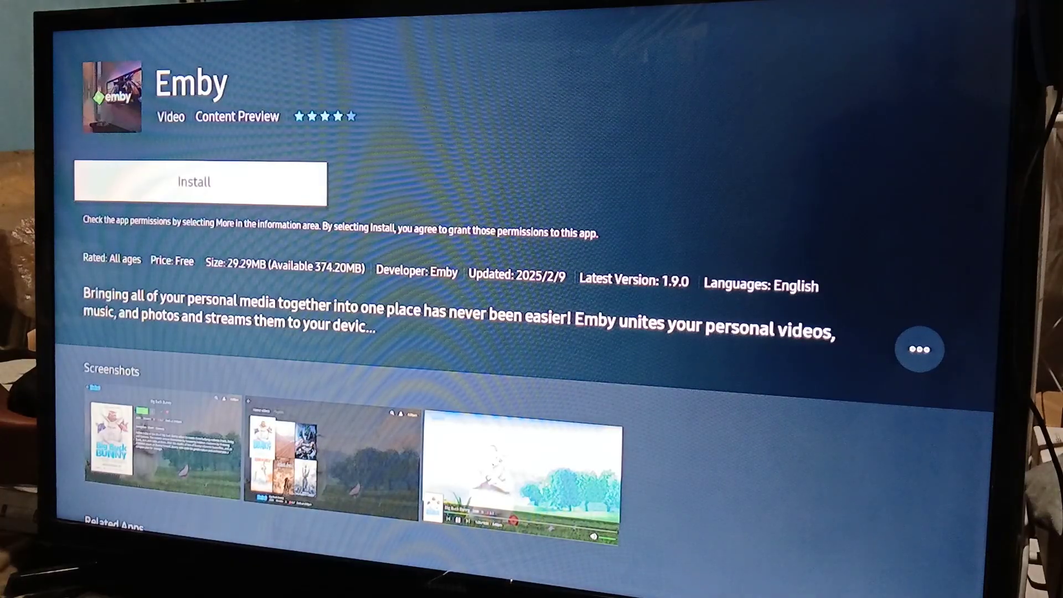
- Select the Emby suggestion to open its store page and start installing Emby
key(Return)
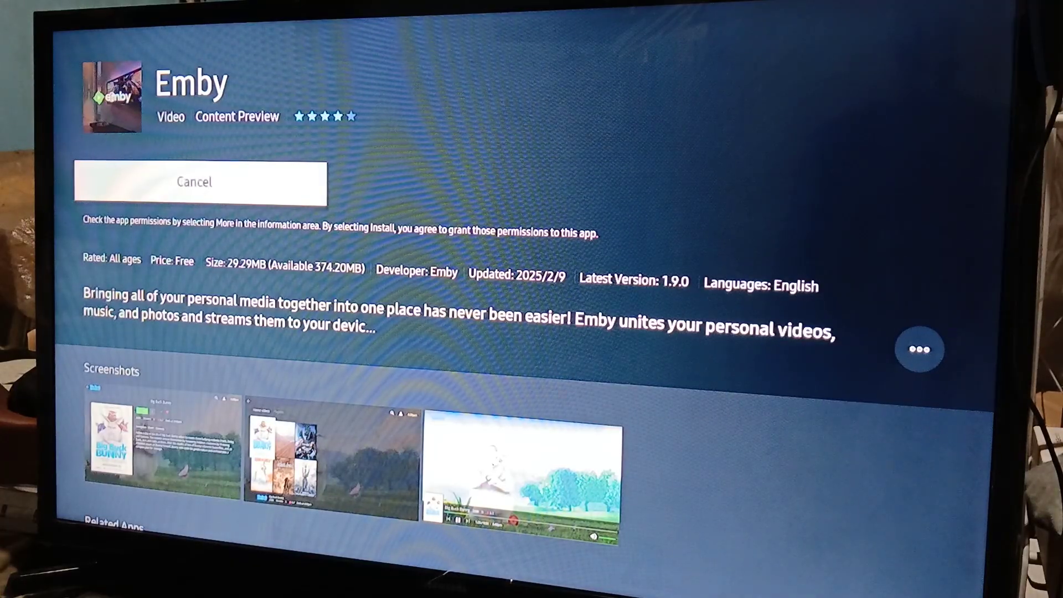